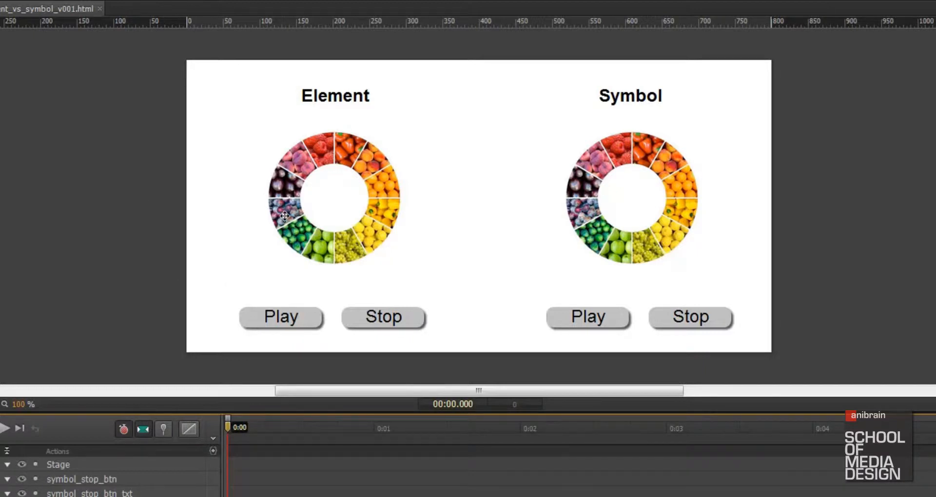
# - Animate the Element color wheel rotating to 360° between 0:00 and 0:02, then return the playhead to the start
pyautogui.click(320, 156)
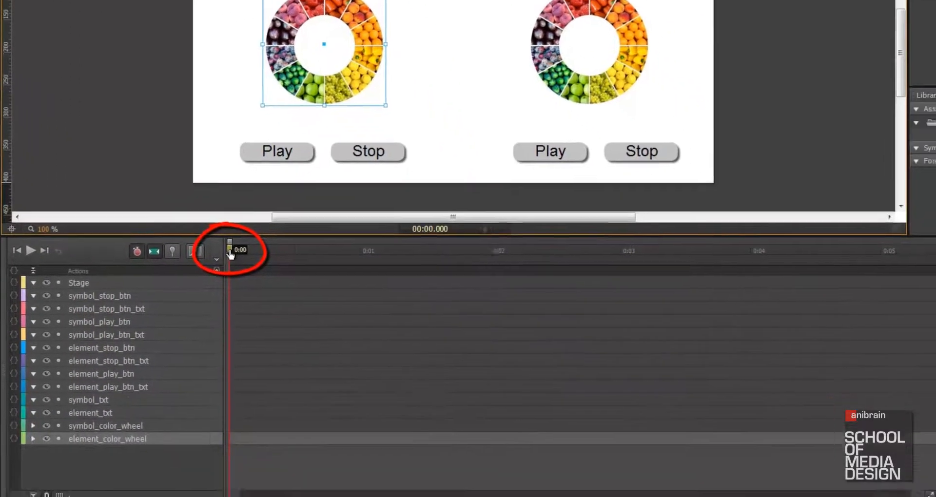
pyautogui.doubleClick(223, 247)
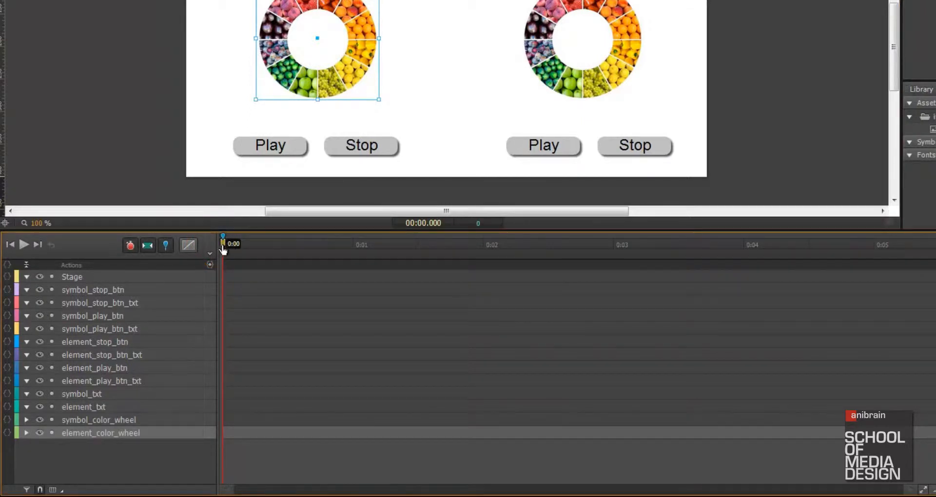
pyautogui.moveTo(223, 249); pyautogui.dragTo(482, 252)
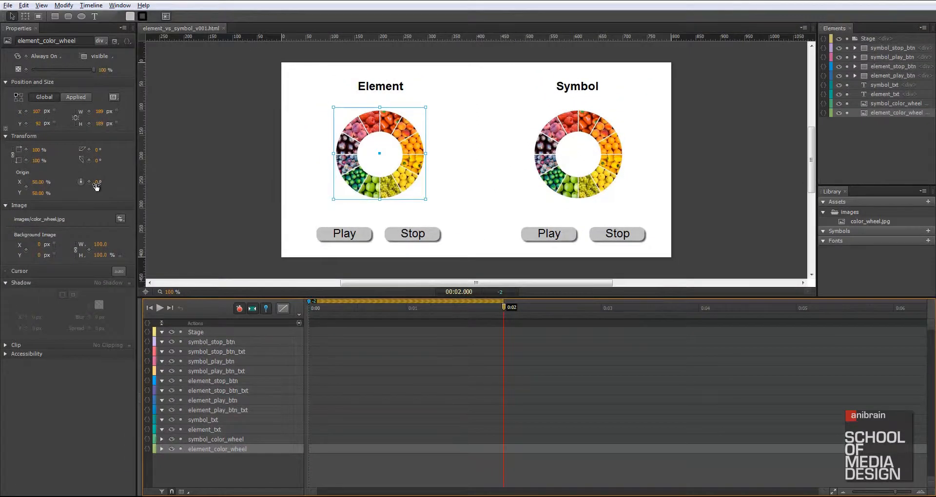
pyautogui.click(98, 182)
pyautogui.write('360')
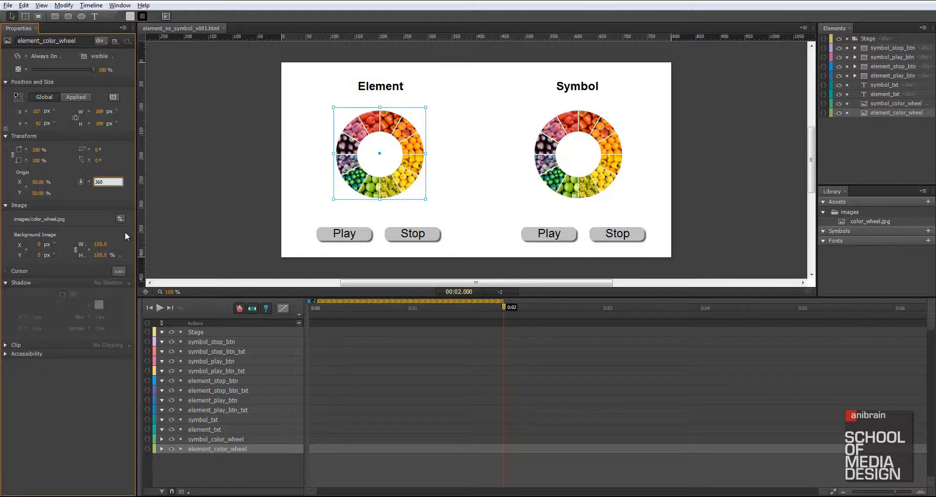
pyautogui.press('Return')
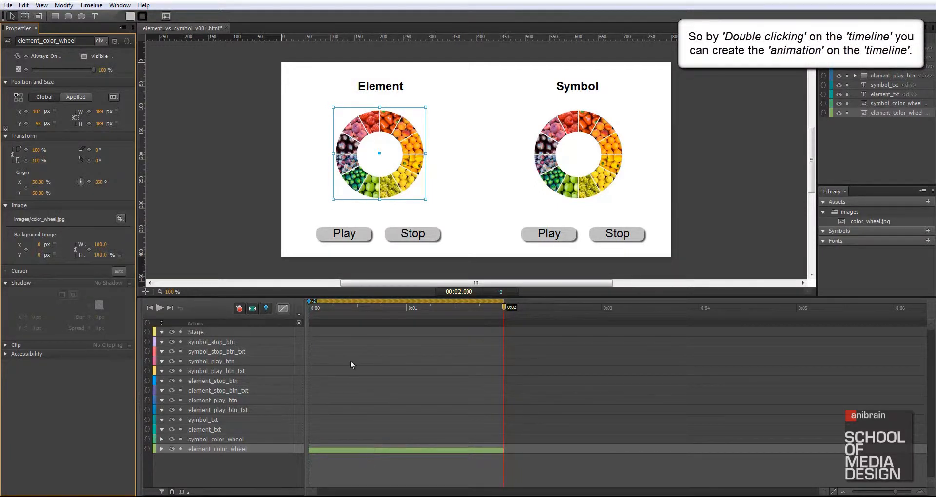
pyautogui.click(504, 311)
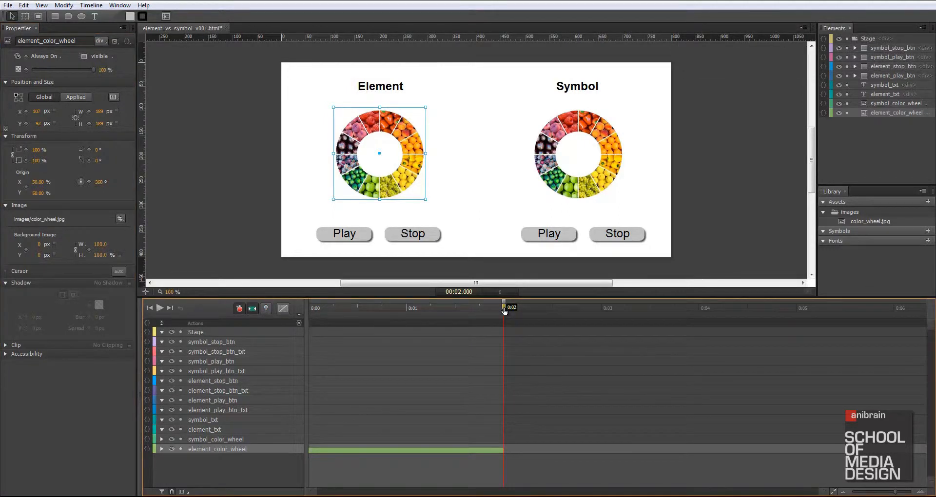
pyautogui.moveTo(504, 311); pyautogui.dragTo(306, 328)
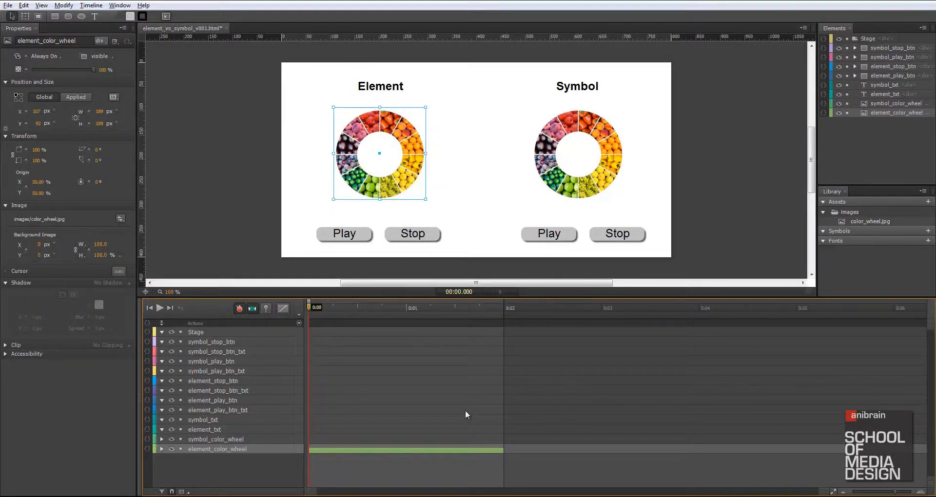
# - Animate symbol_color_wheel with the same 360° rotation from 0:00 to 0:02 and return the playhead to 0:00
pyautogui.click(217, 440)
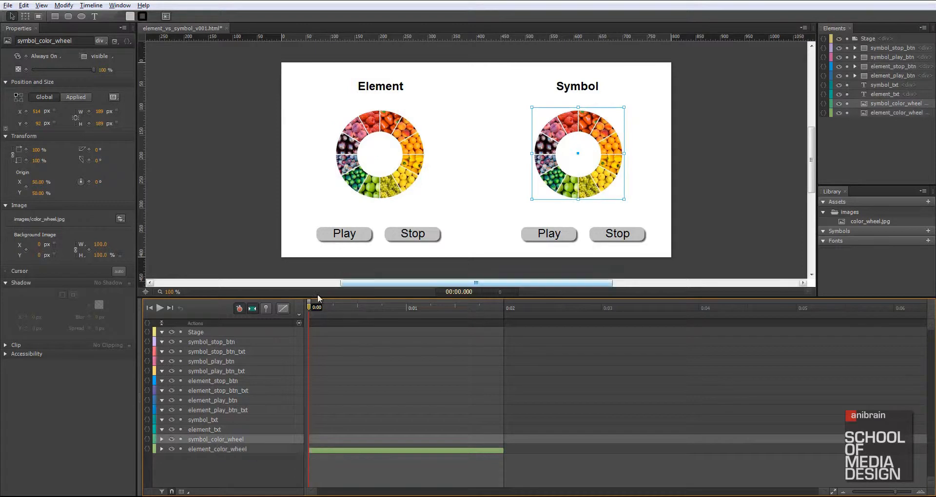
pyautogui.press('p')
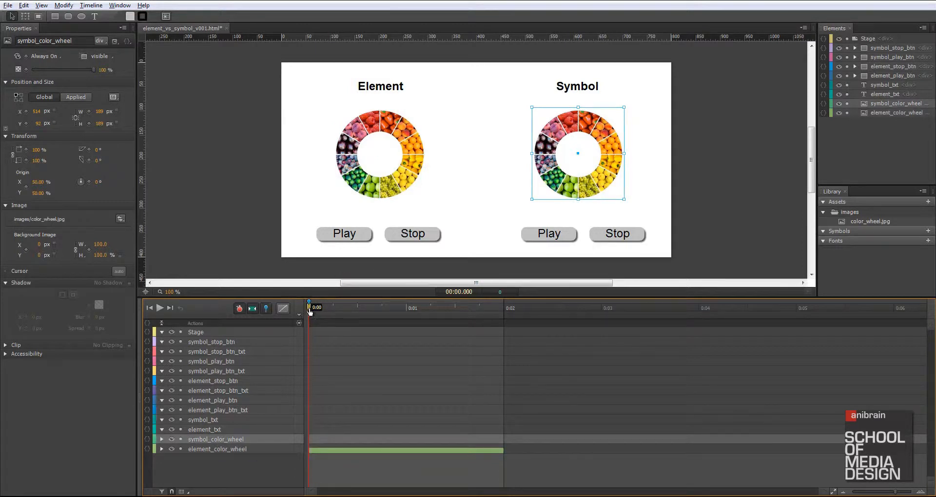
pyautogui.moveTo(309, 312); pyautogui.dragTo(504, 317)
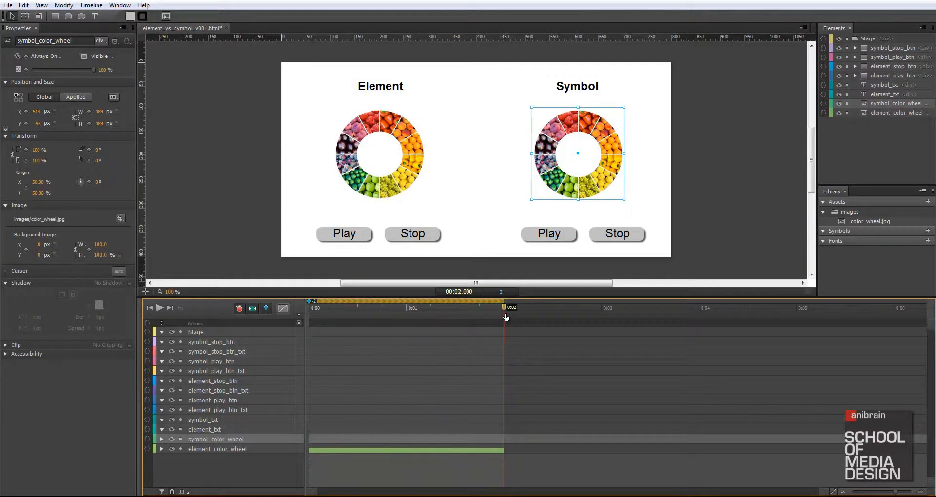
pyautogui.click(97, 183)
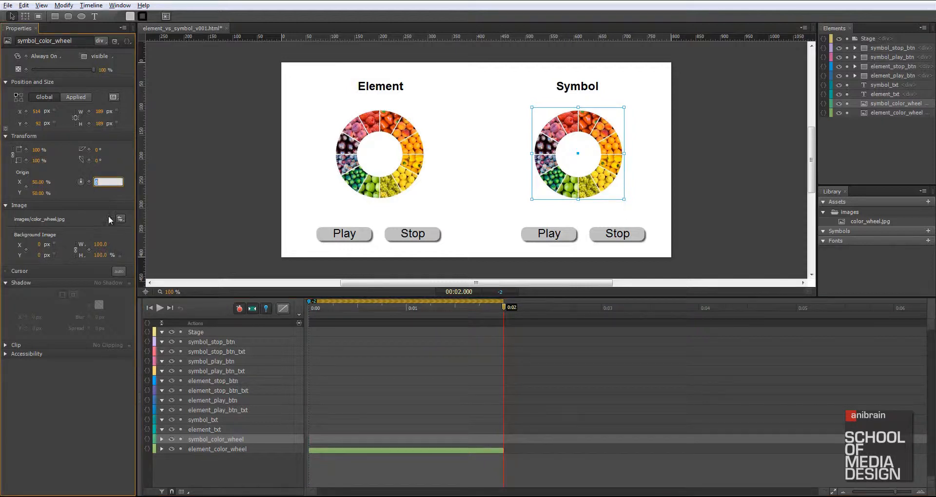
pyautogui.write('360')
pyautogui.press('Return')
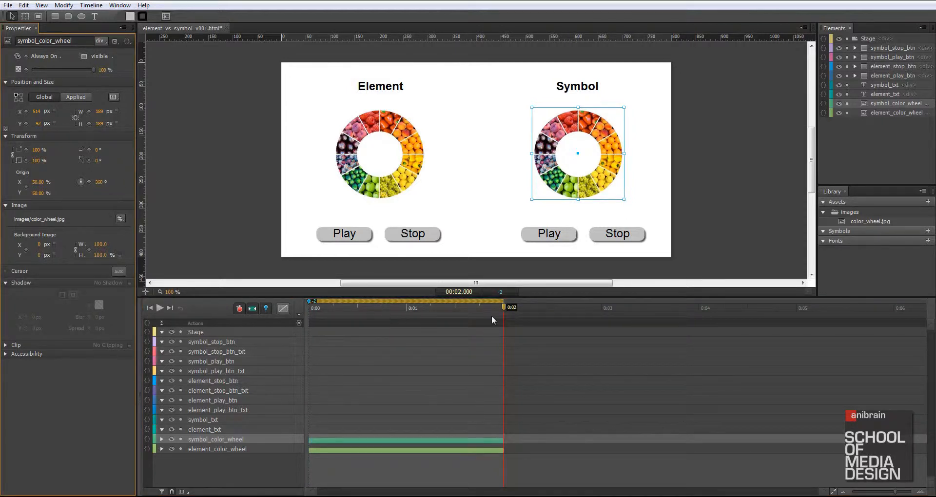
pyautogui.moveTo(503, 312)
pyautogui.mouseDown()
pyautogui.moveTo(493, 312)
pyautogui.moveTo(502, 311)
pyautogui.mouseUp()
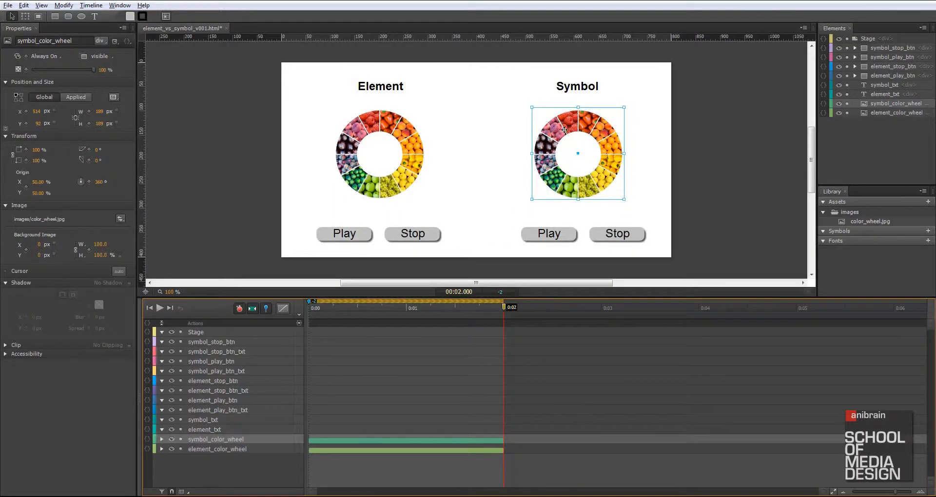
pyautogui.doubleClick(504, 311)
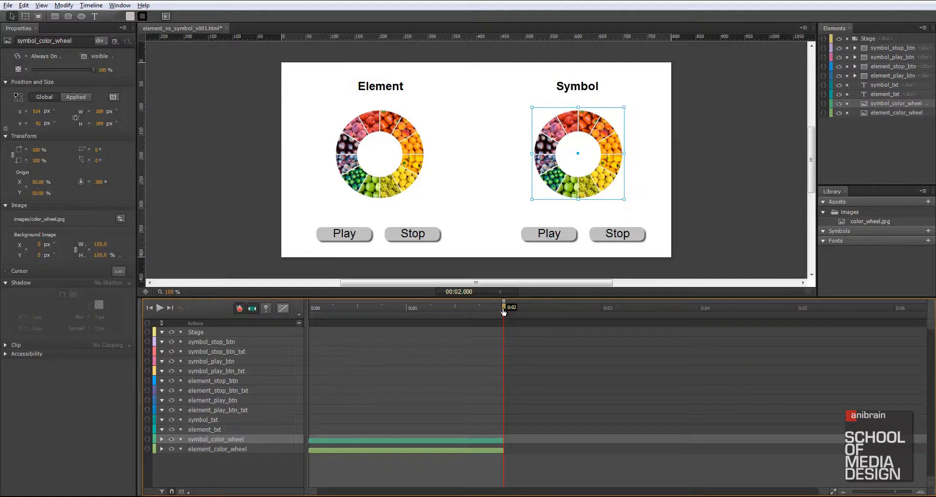
pyautogui.moveTo(504, 312); pyautogui.dragTo(305, 314)
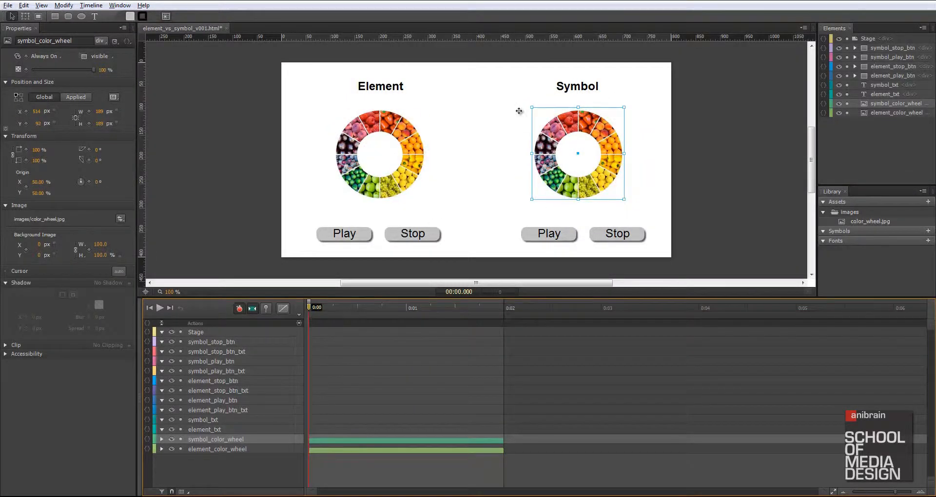
# - Save the composition and preview both wheel animations in the browser, reloading the page to replay them
pyautogui.click(267, 165)
pyautogui.hotkey('ctrl', 's')
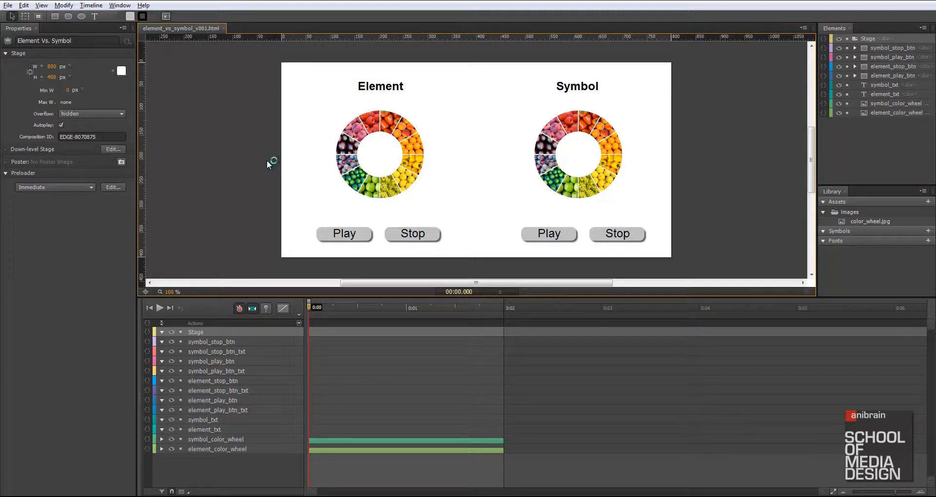
pyautogui.hotkey('ctrl', 'Return')
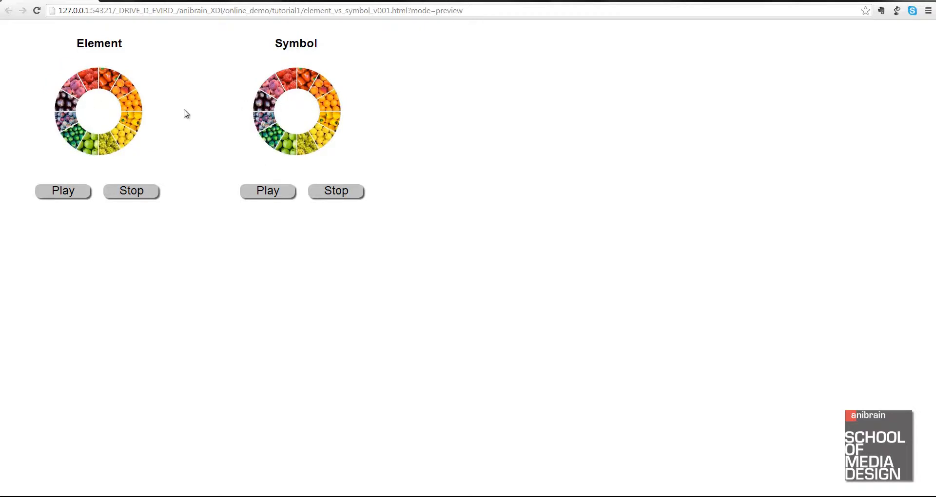
pyautogui.click(37, 10)
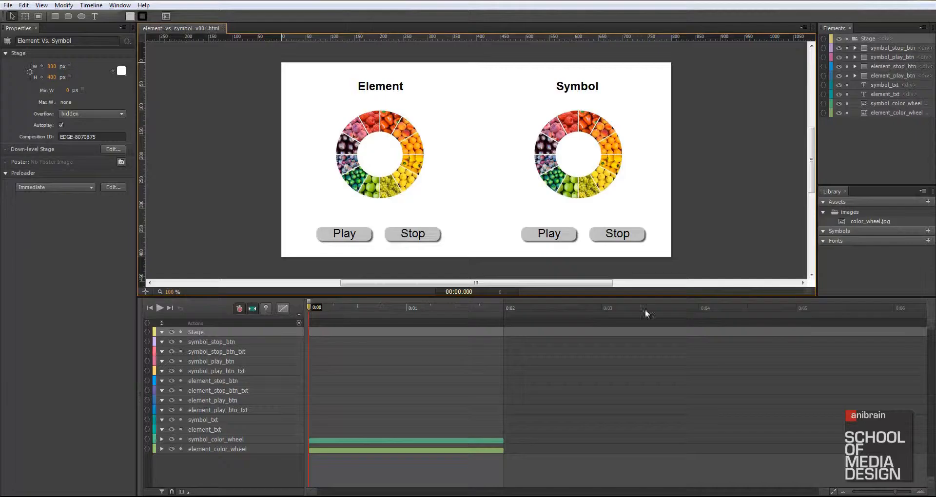
# - Insert a timeline trigger at 0:02 that runs the Play action, sym.play();
pyautogui.click(309, 310)
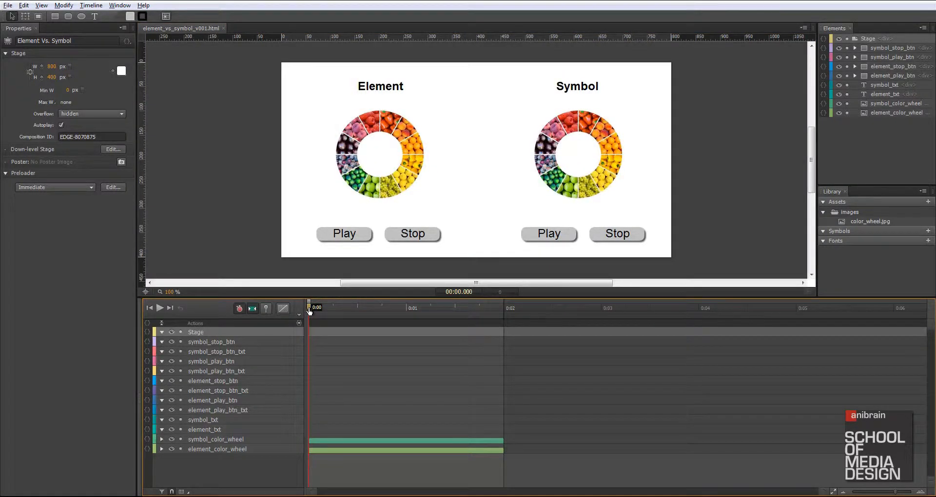
pyautogui.moveTo(309, 312)
pyautogui.mouseDown()
pyautogui.moveTo(503, 313)
pyautogui.moveTo(298, 317)
pyautogui.mouseUp()
pyautogui.moveTo(308, 311); pyautogui.dragTo(504, 318)
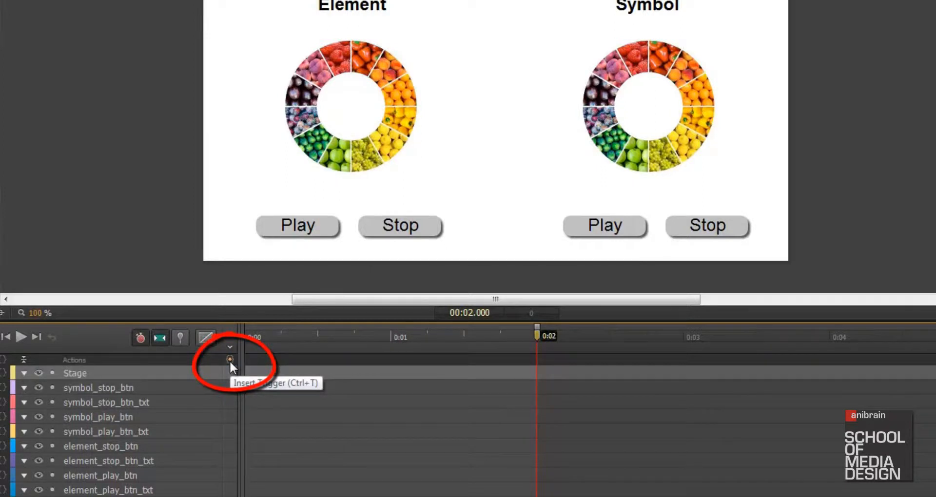
pyautogui.click(230, 360)
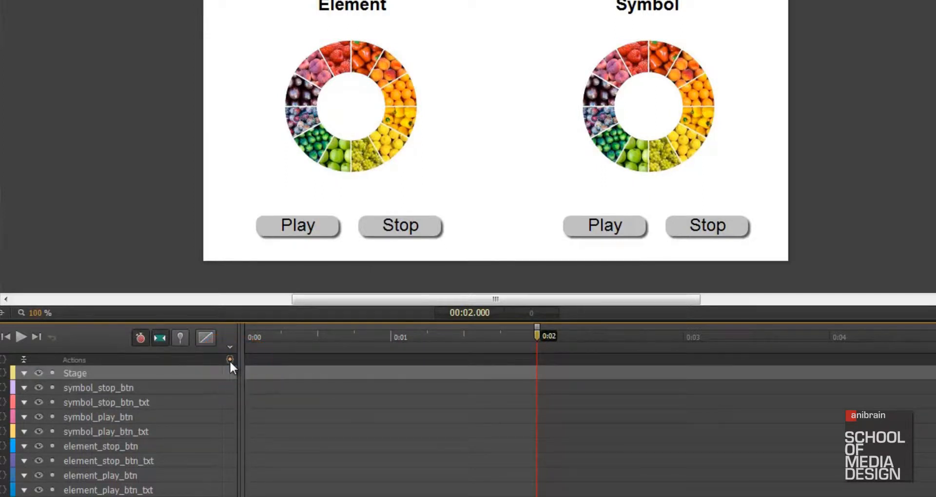
pyautogui.moveTo(780, 247); pyautogui.dragTo(576, 116)
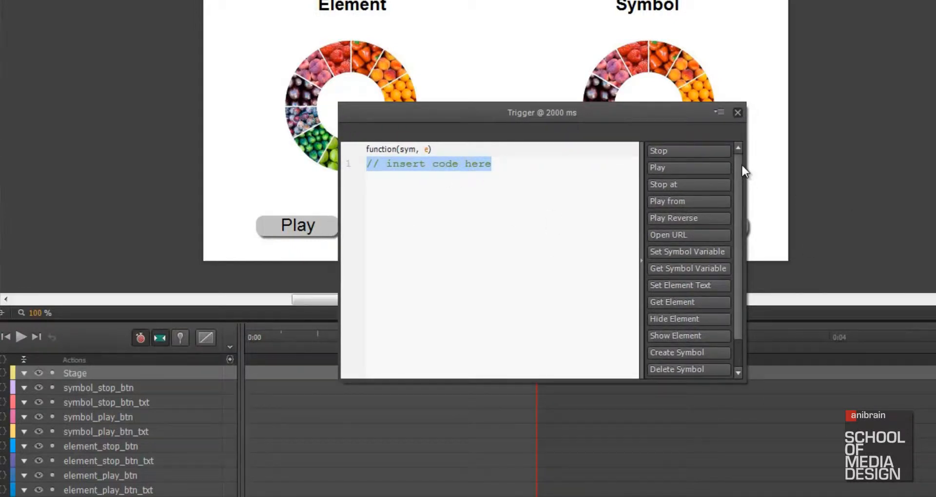
pyautogui.scroll(-1, 741, 167)
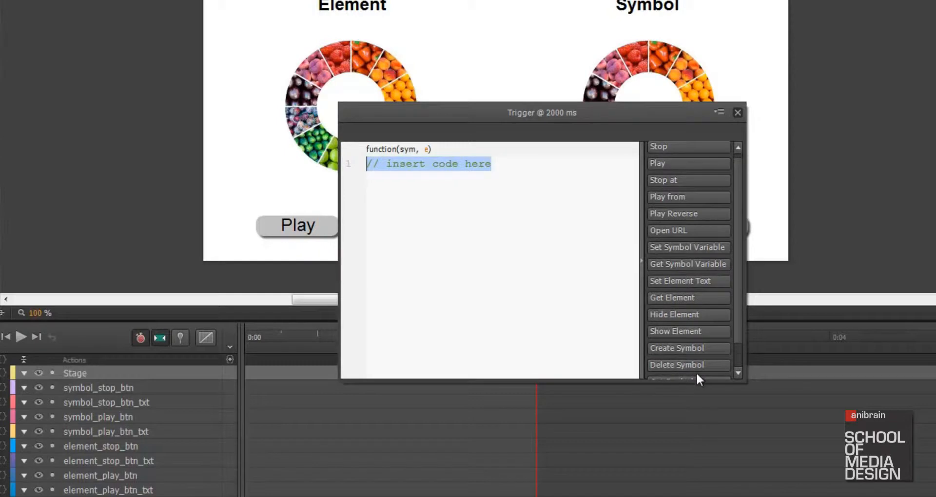
pyautogui.click(681, 167)
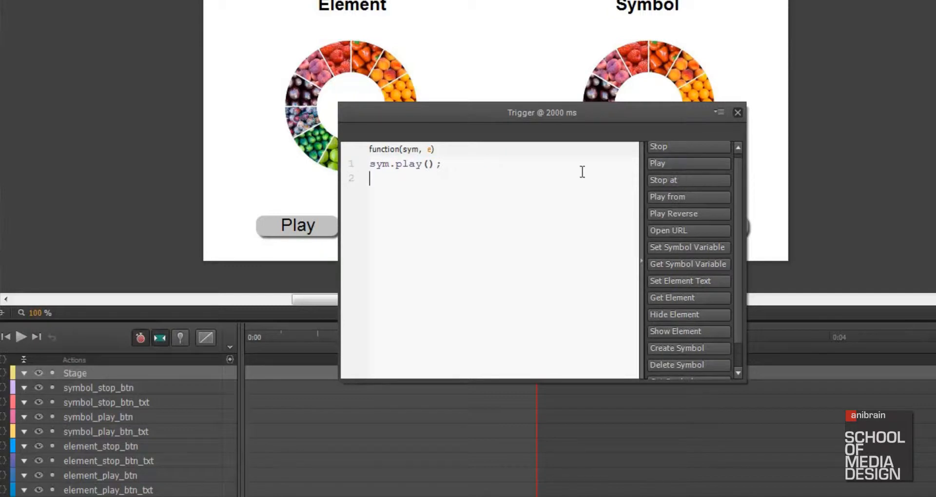
# - Examine the sym and play() parts of the trigger code and its place on the timeline, then close the code window
pyautogui.moveTo(394, 166); pyautogui.dragTo(417, 170)
pyautogui.doubleClick(382, 167)
pyautogui.click(412, 176)
pyautogui.moveTo(396, 166); pyautogui.dragTo(435, 164)
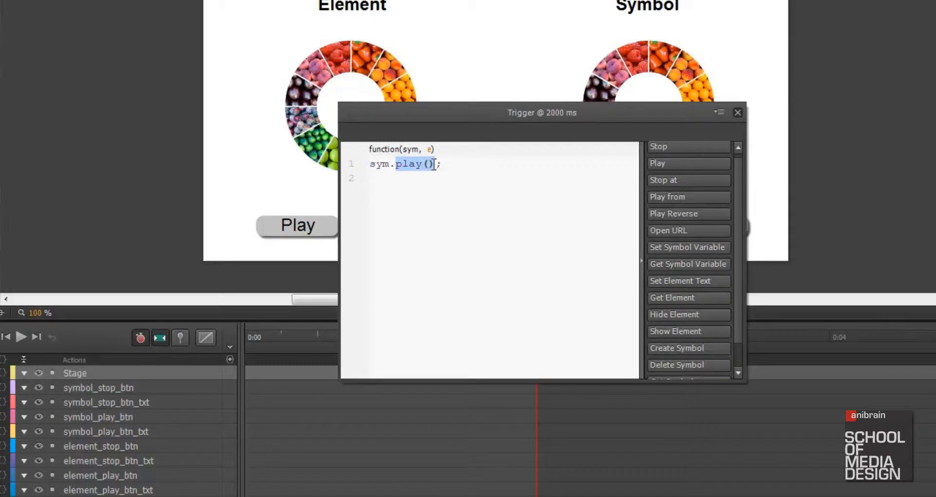
pyautogui.moveTo(476, 119); pyautogui.dragTo(479, 25)
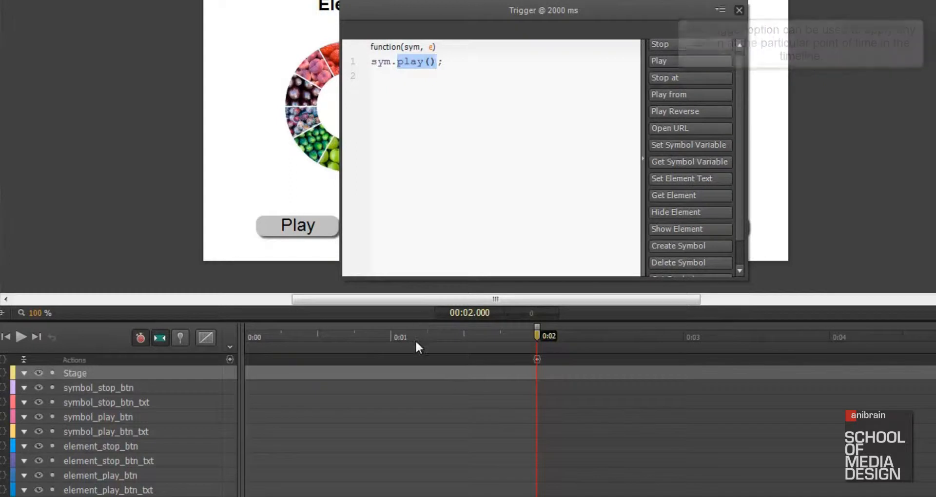
pyautogui.moveTo(467, 15); pyautogui.dragTo(711, 18)
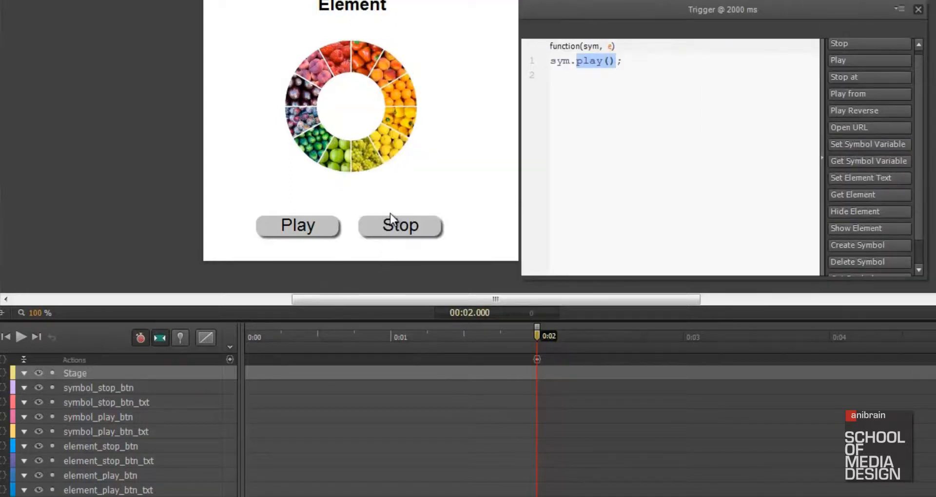
pyautogui.click(919, 9)
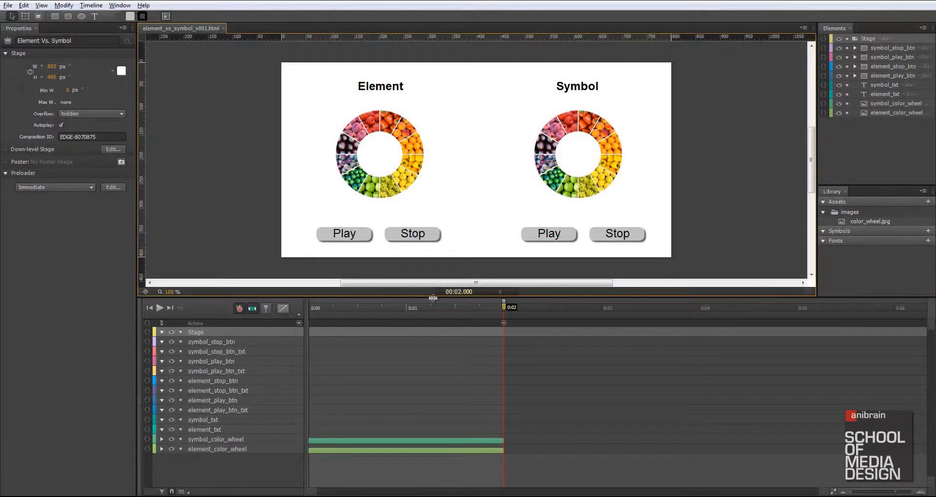
# - With the playhead back at 0:00, give the Element side's Play button a click action running sym.play();
pyautogui.moveTo(511, 308); pyautogui.dragTo(303, 312)
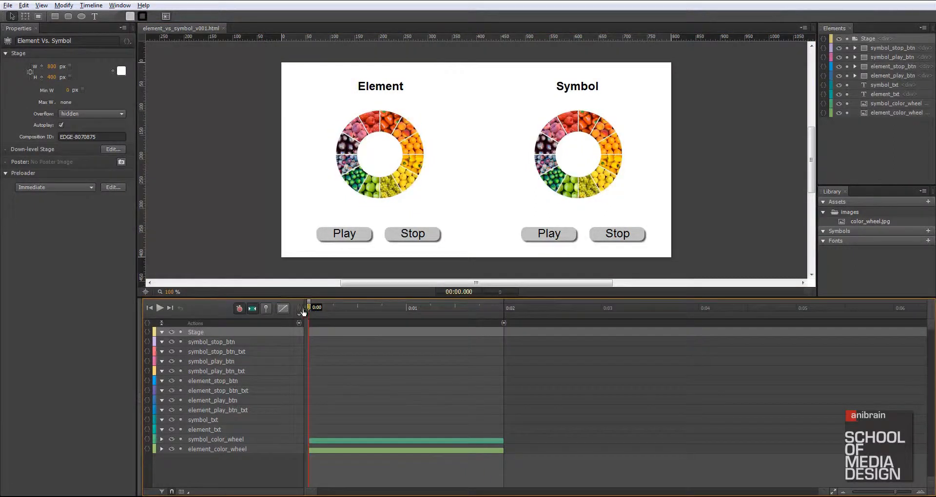
pyautogui.click(361, 234)
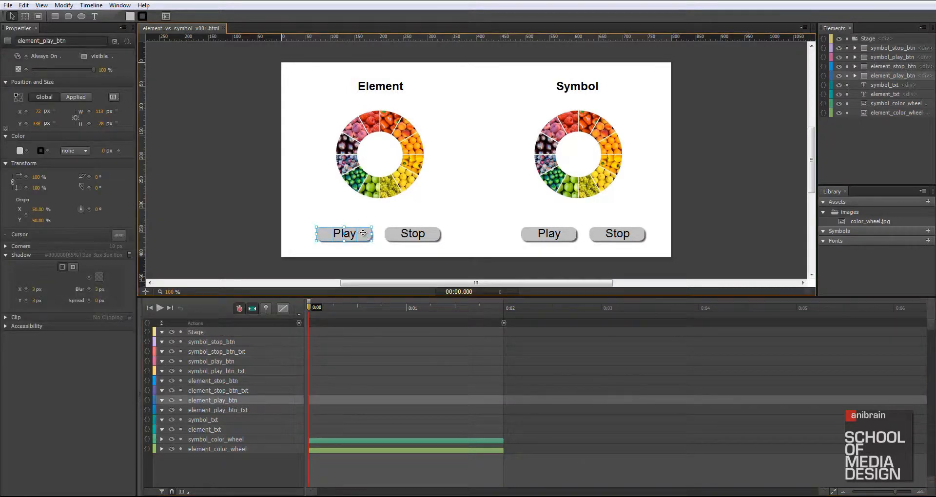
pyautogui.rightClick(365, 233)
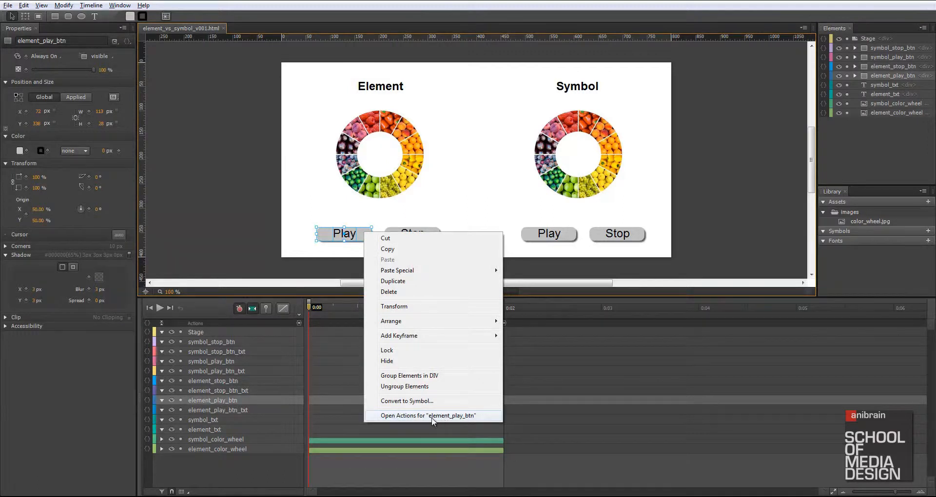
pyautogui.click(472, 417)
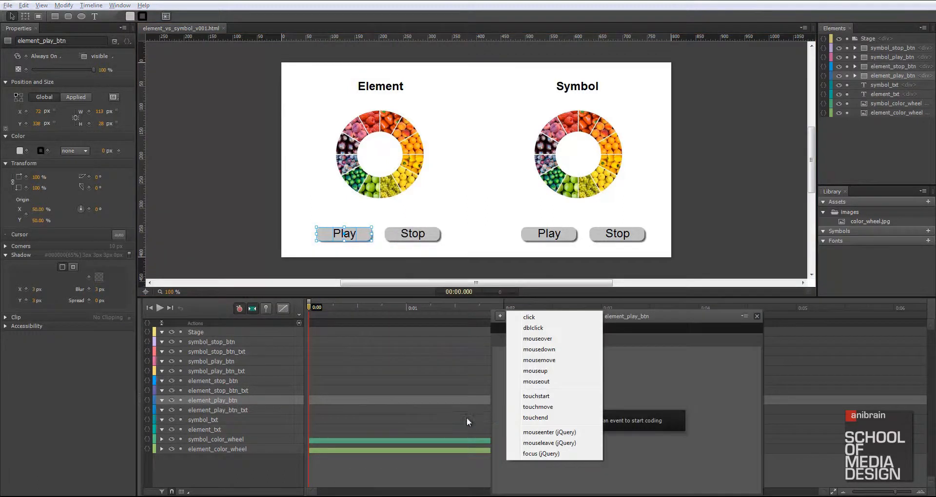
pyautogui.click(537, 320)
pyautogui.moveTo(634, 326); pyautogui.dragTo(588, 251)
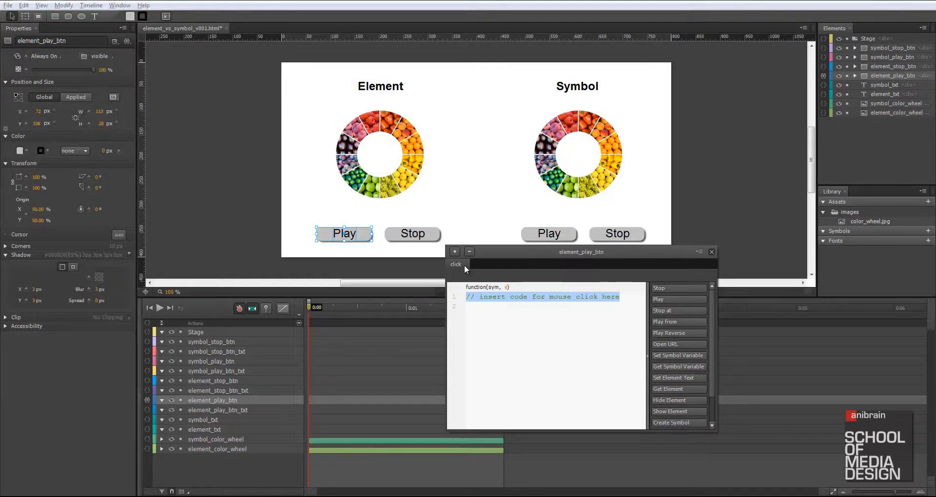
pyautogui.click(686, 300)
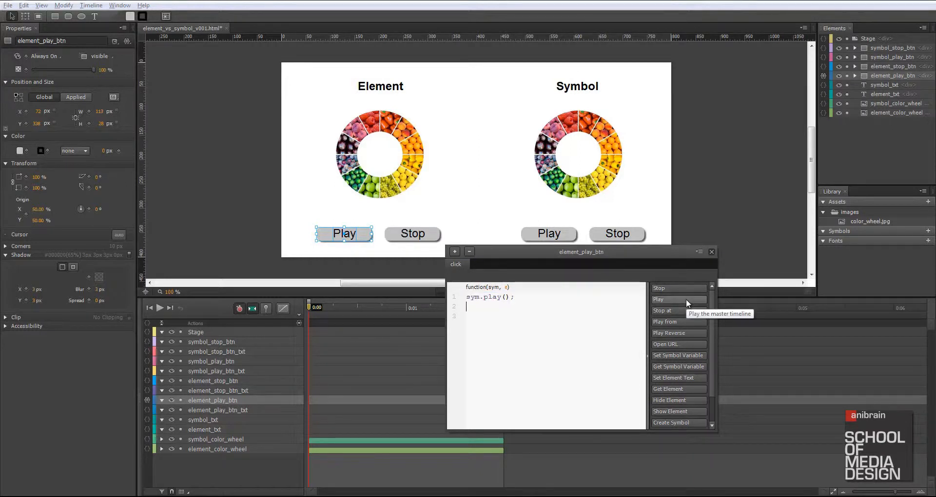
pyautogui.click(712, 252)
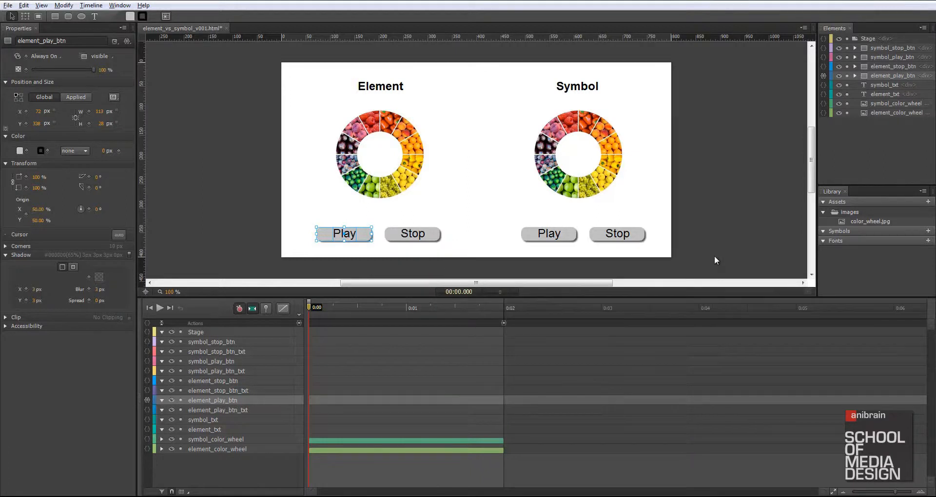
# - Give the Element side's Stop button a click action running sym.stop(); and close its code window
pyautogui.click(433, 238)
pyautogui.rightClick(435, 242)
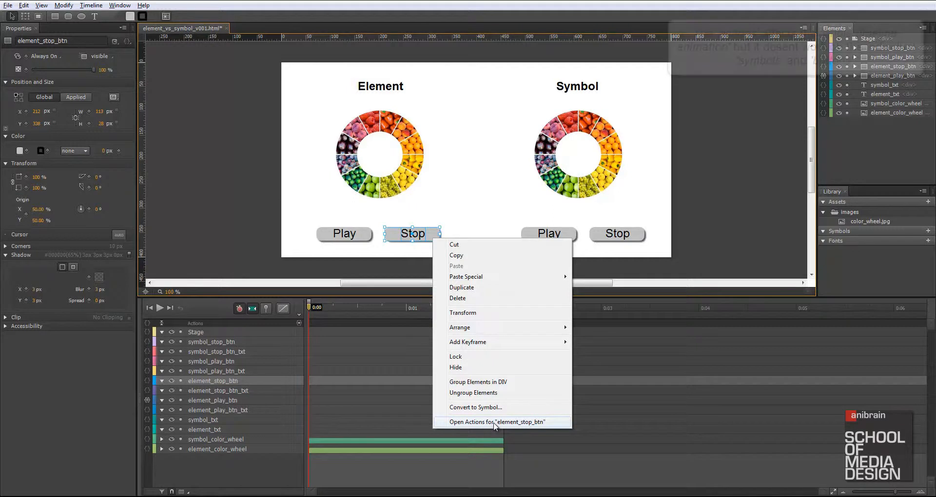
pyautogui.click(494, 423)
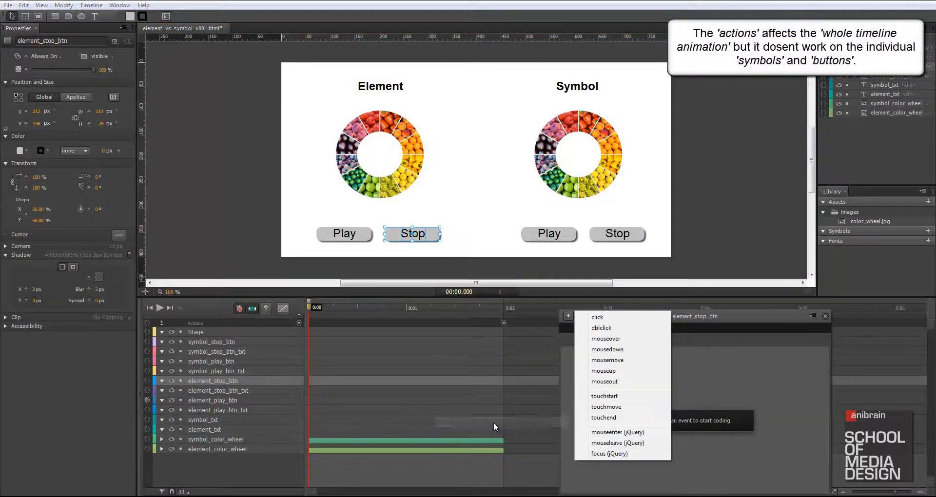
pyautogui.click(634, 323)
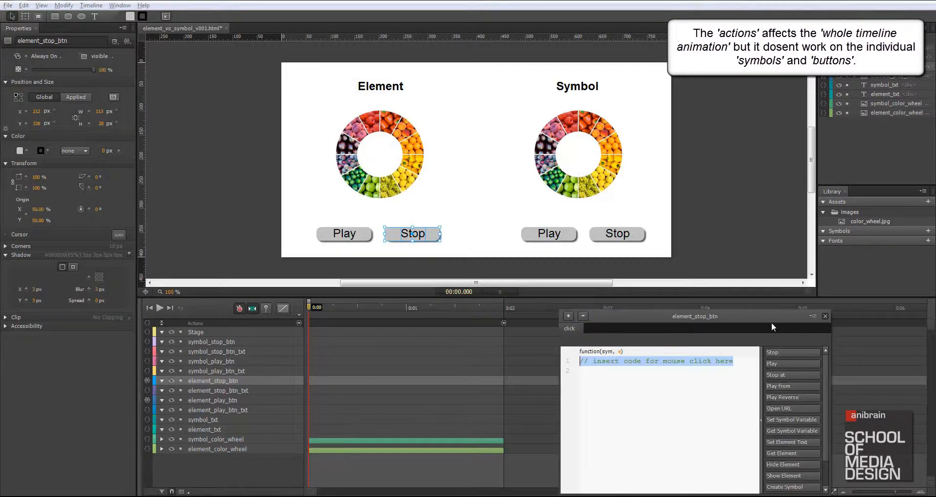
pyautogui.moveTo(771, 322); pyautogui.dragTo(733, 277)
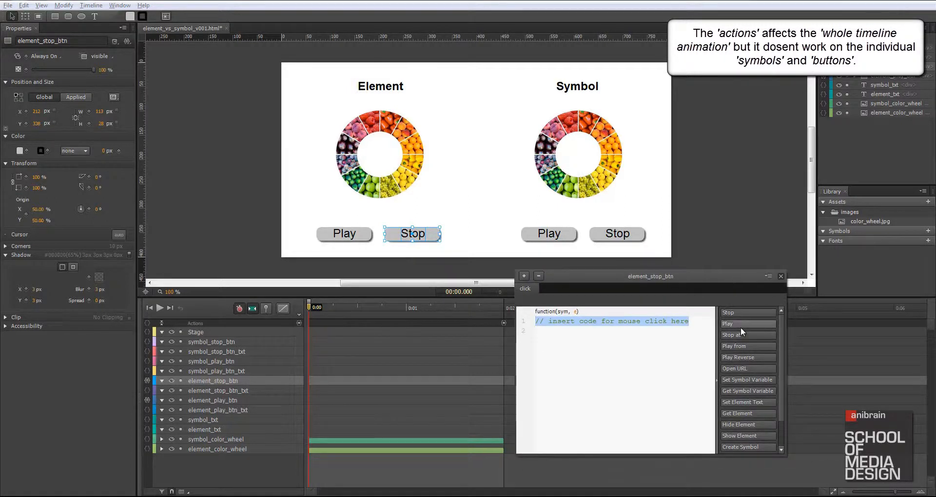
pyautogui.click(742, 315)
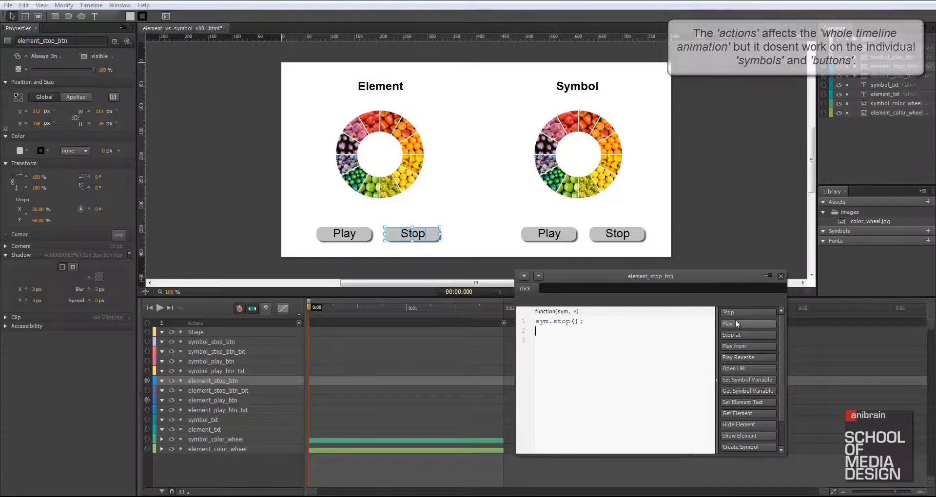
pyautogui.click(781, 277)
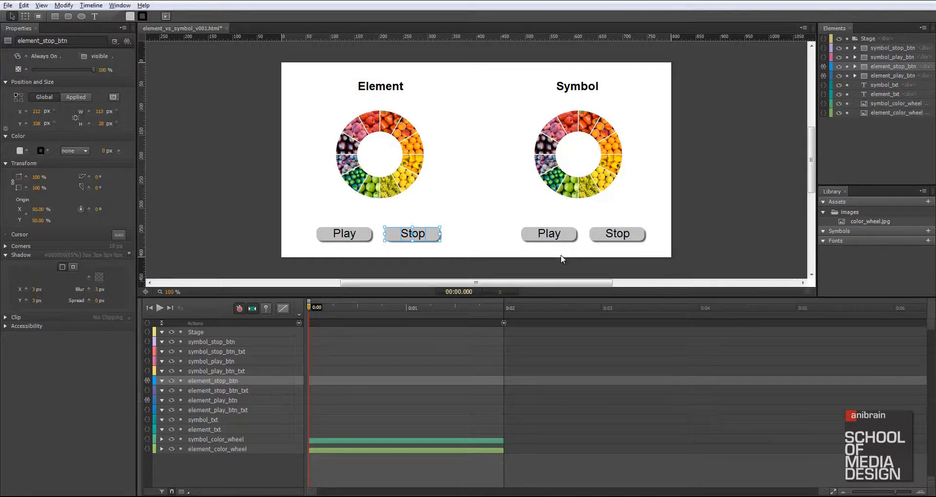
# - Save the composition, preview the two wheels and their buttons in the browser, and return to the Edge Animate stage
pyautogui.hotkey('ctrl', 's')
pyautogui.hotkey('ctrl', 'Return')
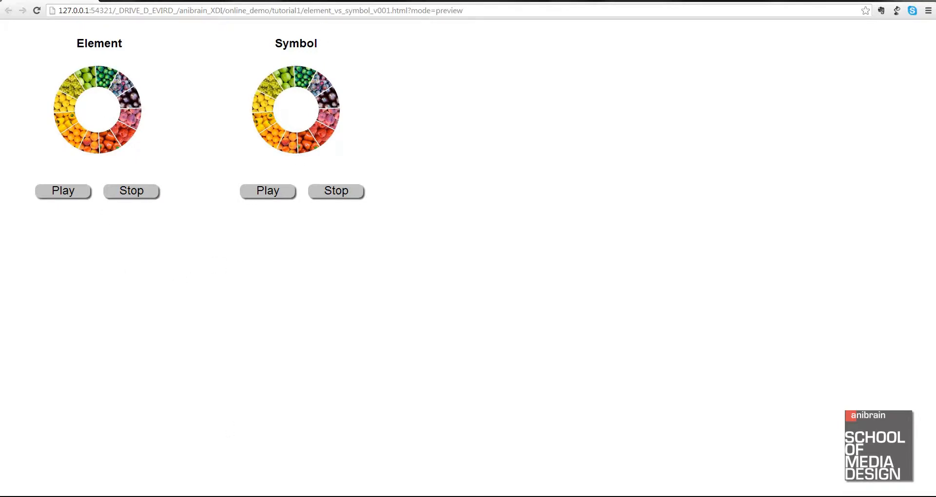
pyautogui.hotkey('alt', 'Tab')
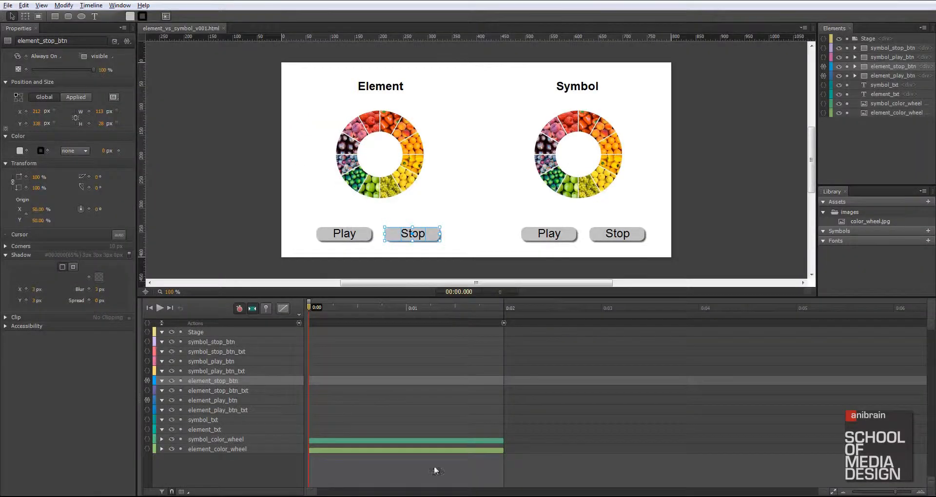
# - Review the Element Stop button's sym.stop() code against the main timeline by playing the animation, return the playhead to 0:00, and close the code
pyautogui.rightClick(438, 237)
pyautogui.click(480, 419)
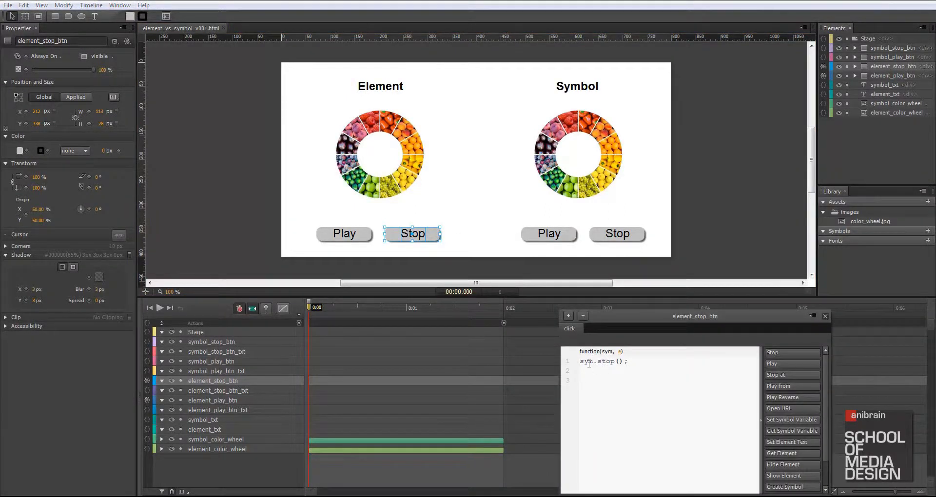
pyautogui.moveTo(580, 362); pyautogui.dragTo(625, 361)
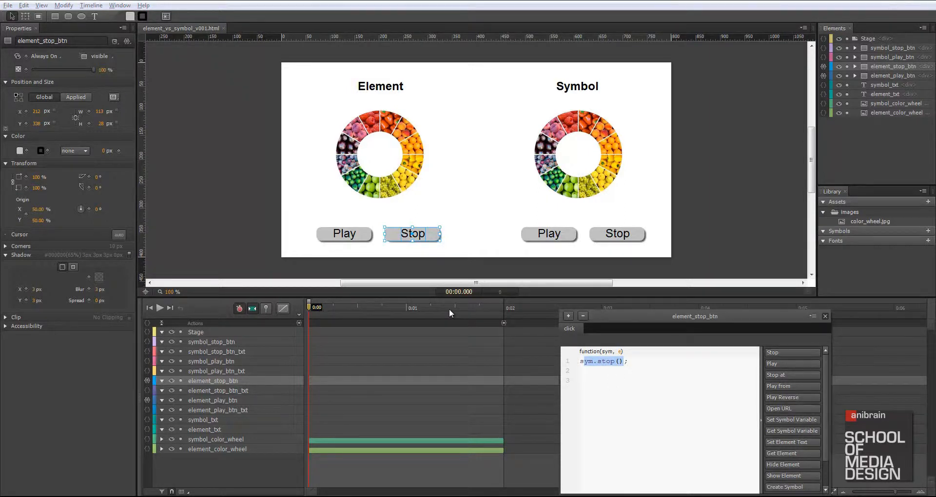
pyautogui.click(309, 308)
pyautogui.press('space')
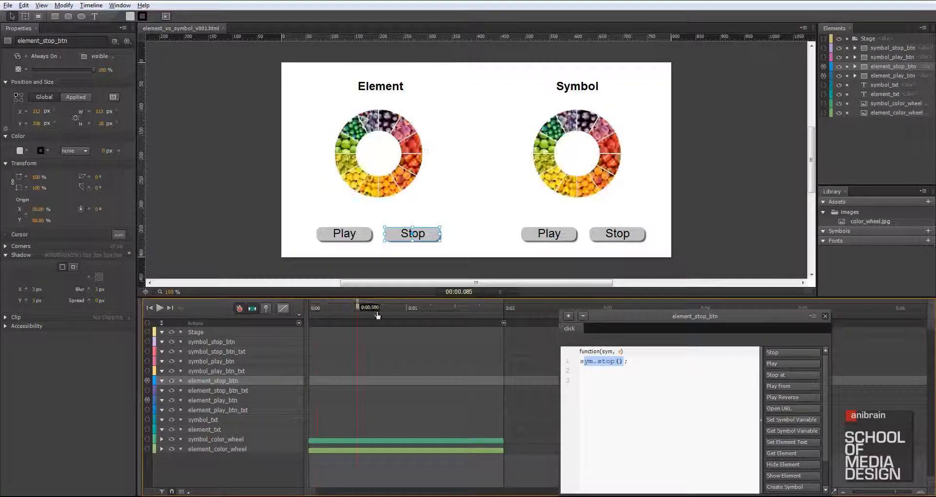
pyautogui.moveTo(323, 318); pyautogui.dragTo(309, 320)
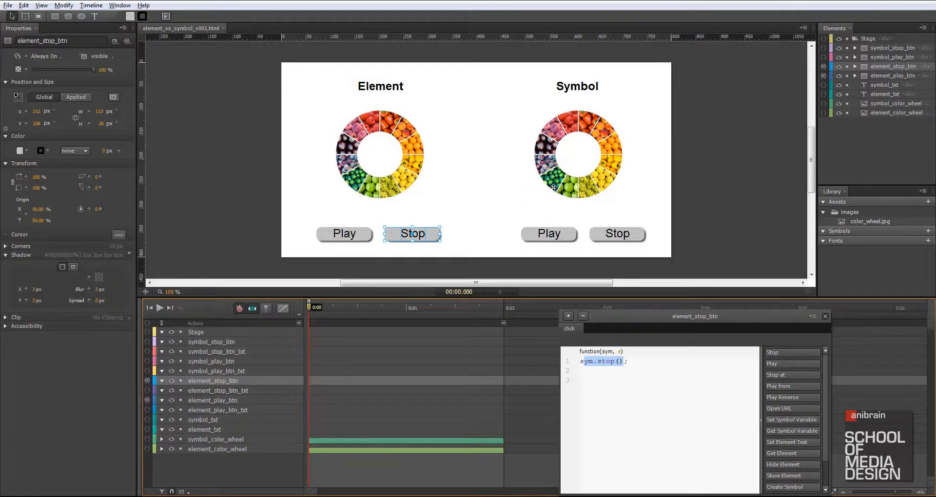
pyautogui.moveTo(643, 317); pyautogui.dragTo(641, 241)
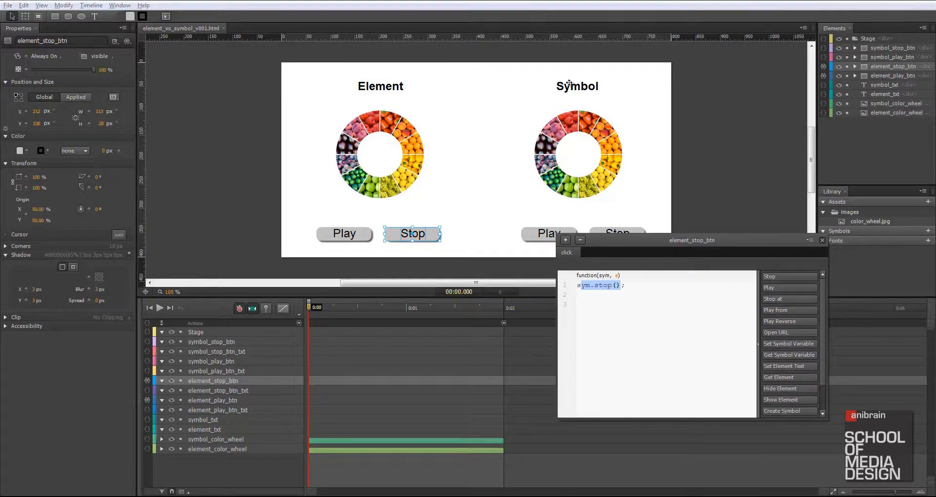
pyautogui.click(822, 240)
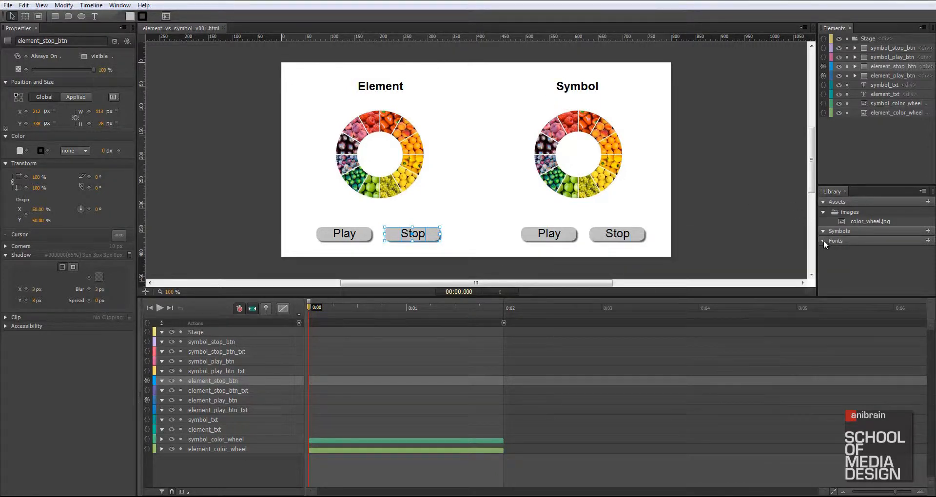